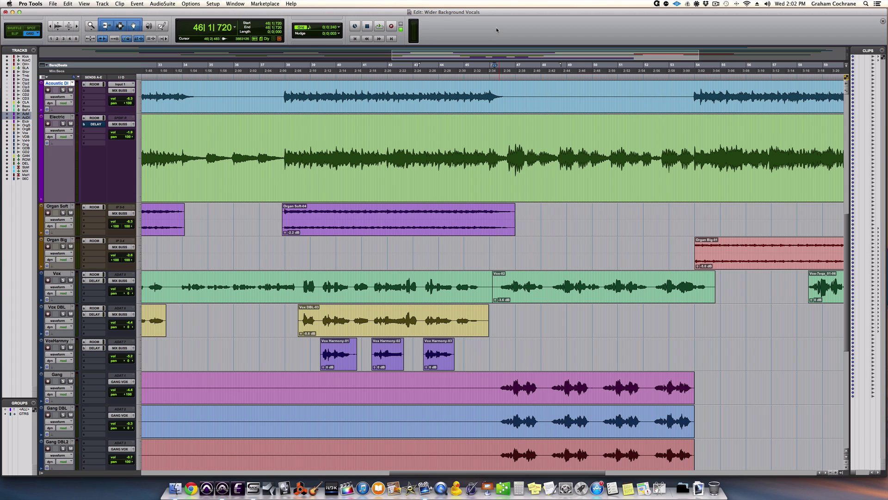
# Play the section from bar 46 with the Vox, Gang, Gang DBL and Gang DBL2 tracks soloed.
pyautogui.press('space')
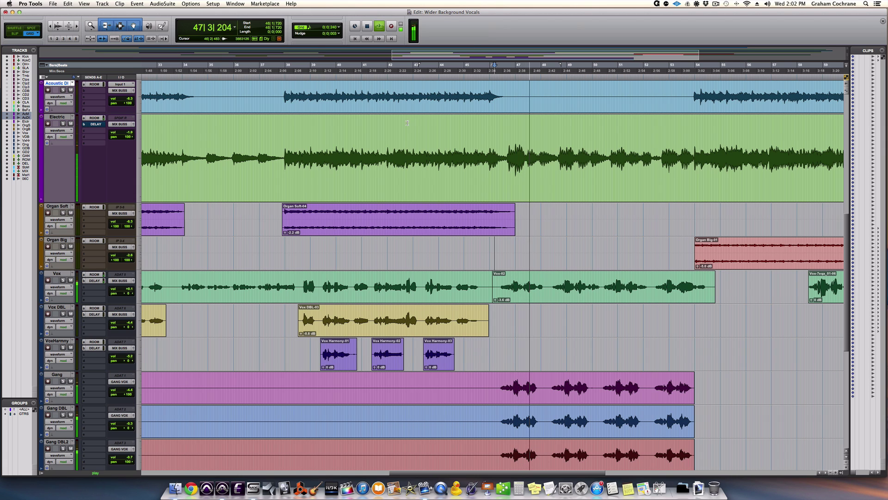
pyautogui.click(63, 280)
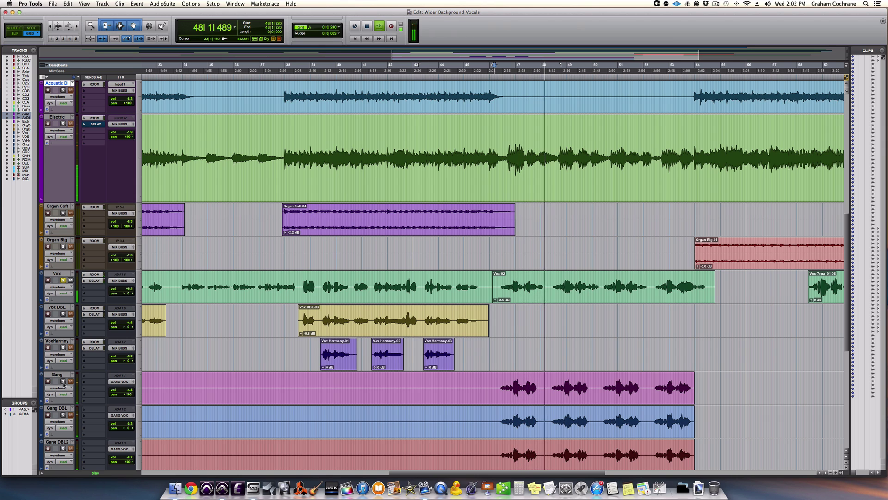
pyautogui.click(63, 380)
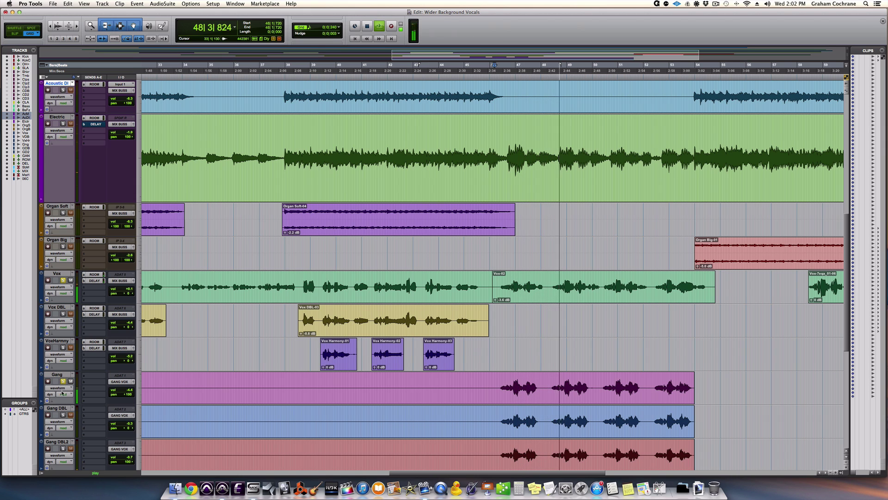
pyautogui.click(63, 415)
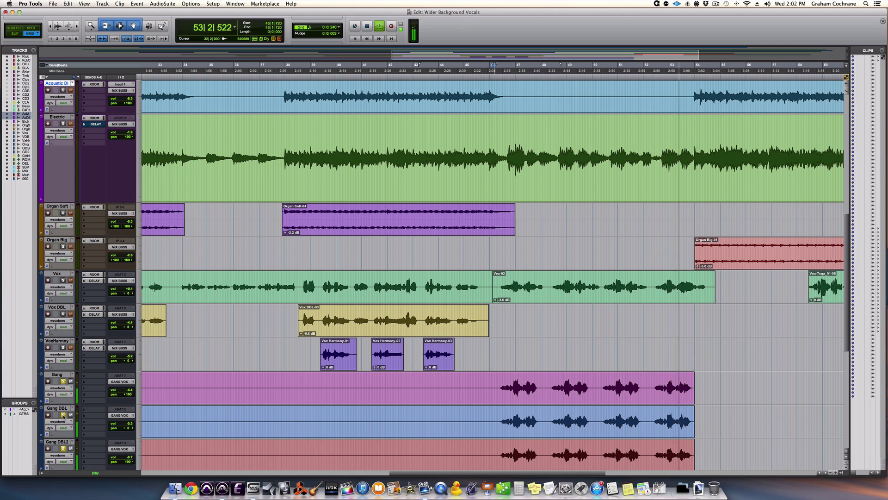
pyautogui.press('space')
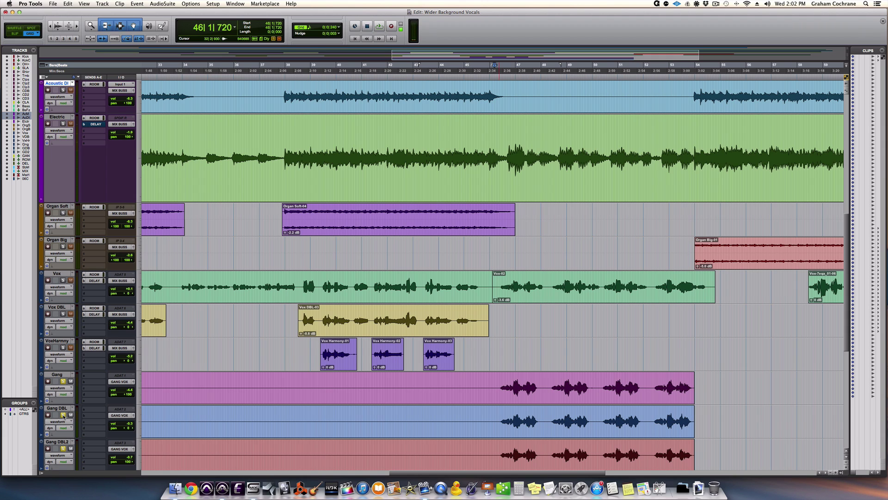
# Clear all track solos and play the section from bar 46 in the full mix.
pyautogui.keyDown('alt'); pyautogui.click(63, 415); pyautogui.keyUp('alt')
pyautogui.press('space')
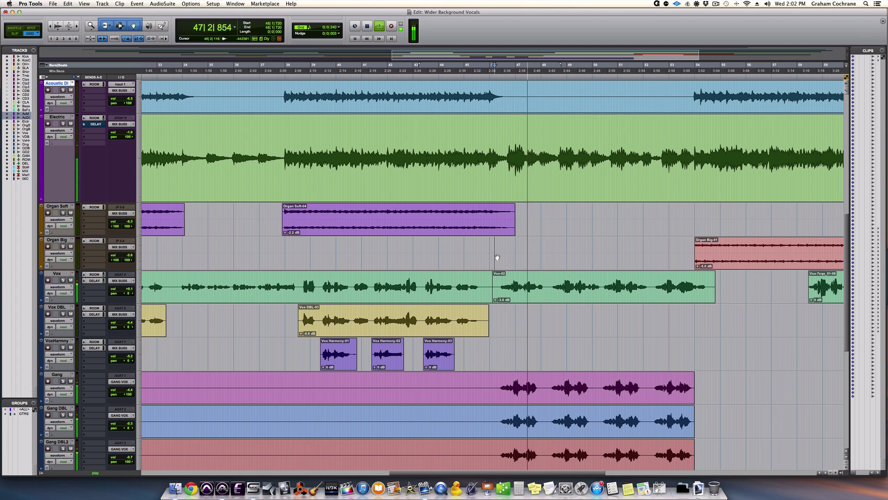
pyautogui.press('space')
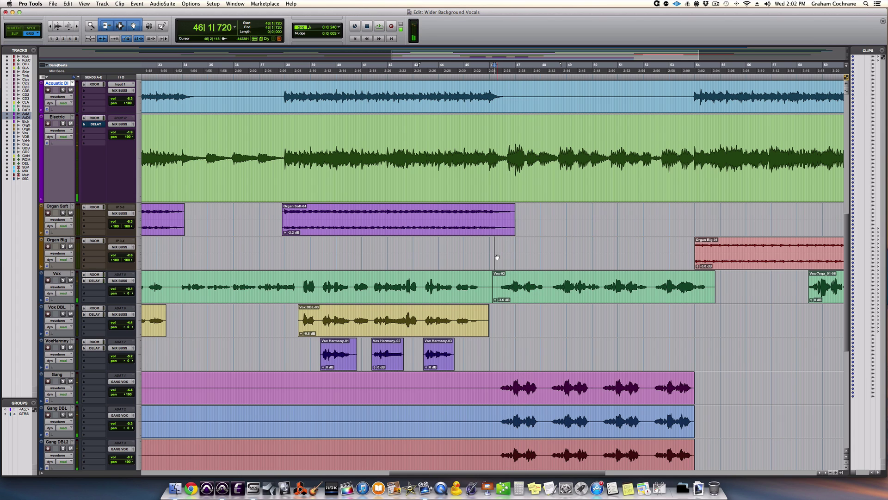
# Play the section from bar 46 with the GANG VOX fader at its default level, and set the fader to -2.2 dB.
pyautogui.press('super+equal')
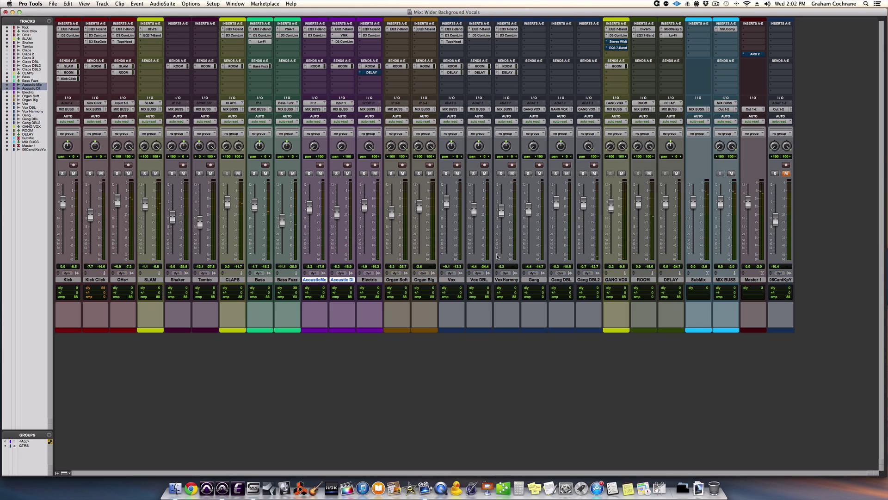
pyautogui.keyDown('alt'); pyautogui.click(611, 205); pyautogui.keyUp('alt')
pyautogui.press('super+equal')
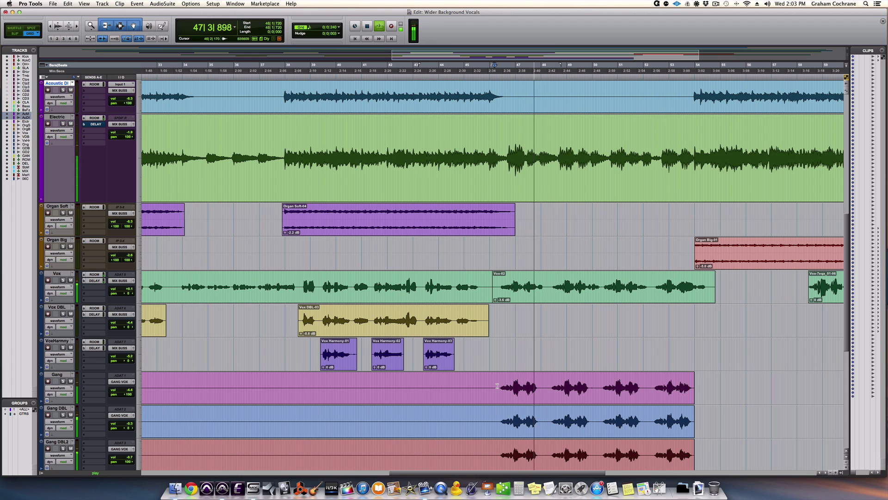
pyautogui.press('space')
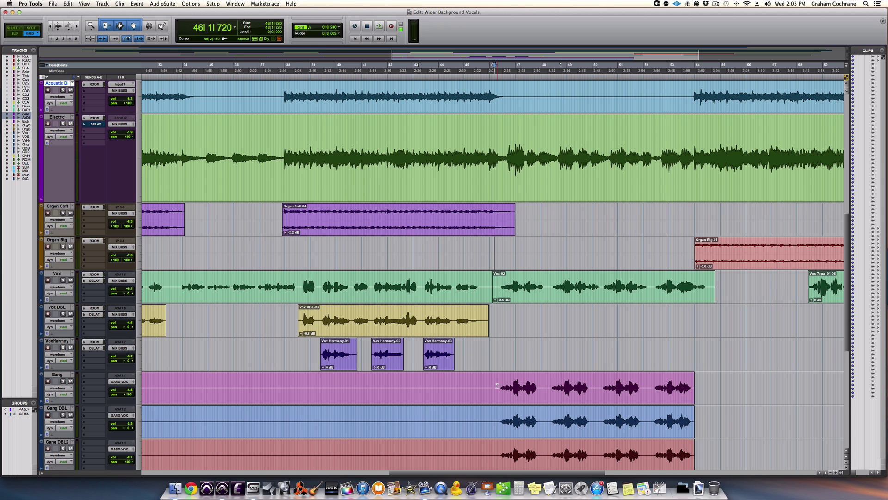
pyautogui.press('super+equal')
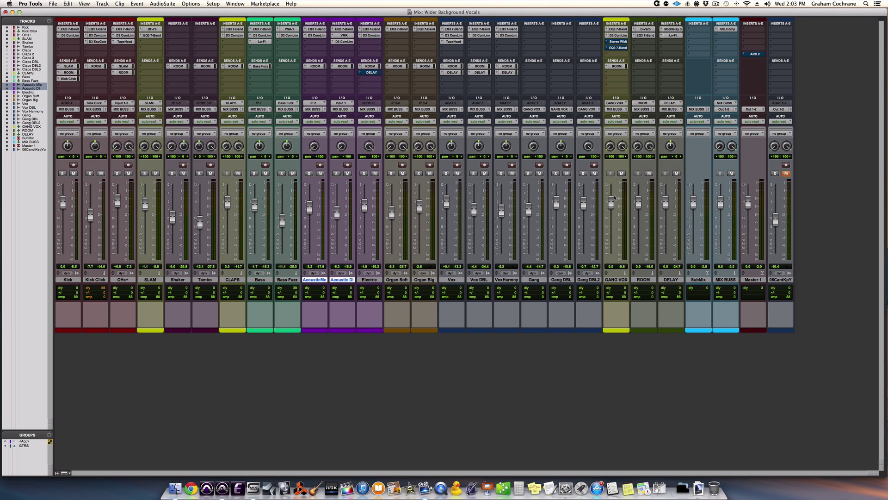
pyautogui.moveTo(612, 200); pyautogui.dragTo(612, 202)
# Open the AIR Stereo Width insert on GANG VOX and display it over the Edit window.
pyautogui.click(620, 42)
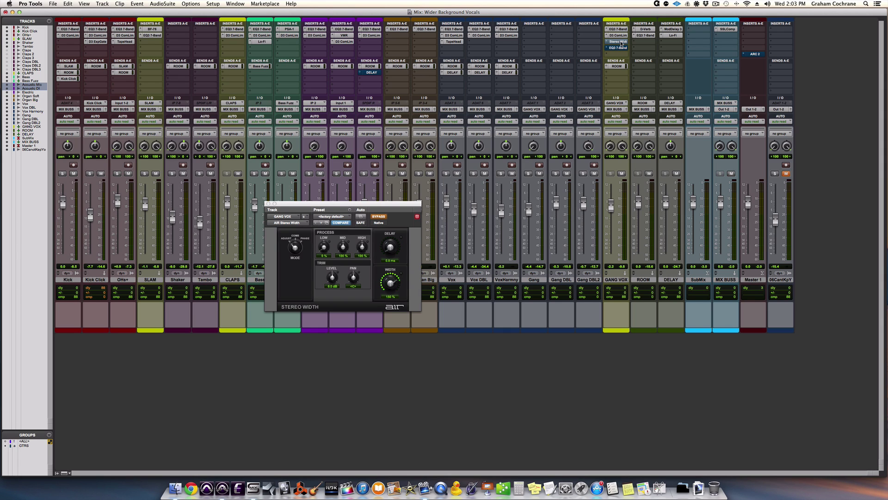
pyautogui.press('super+equal')
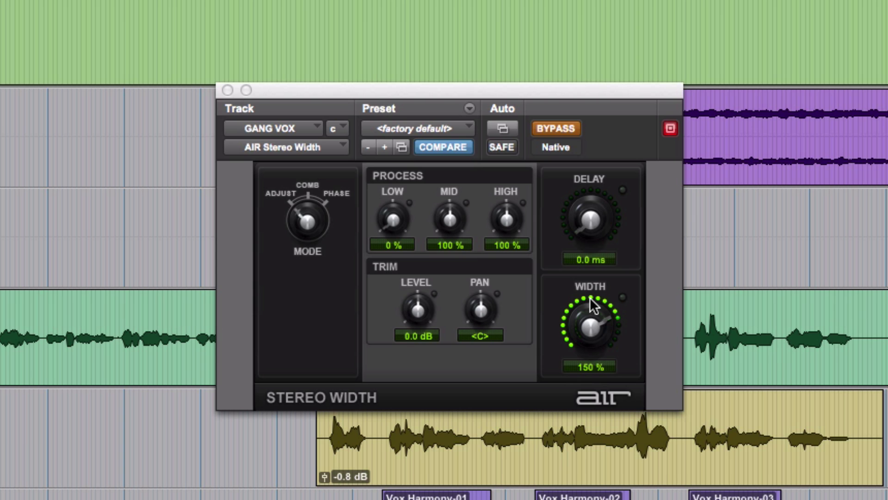
pyautogui.press('super+equal')
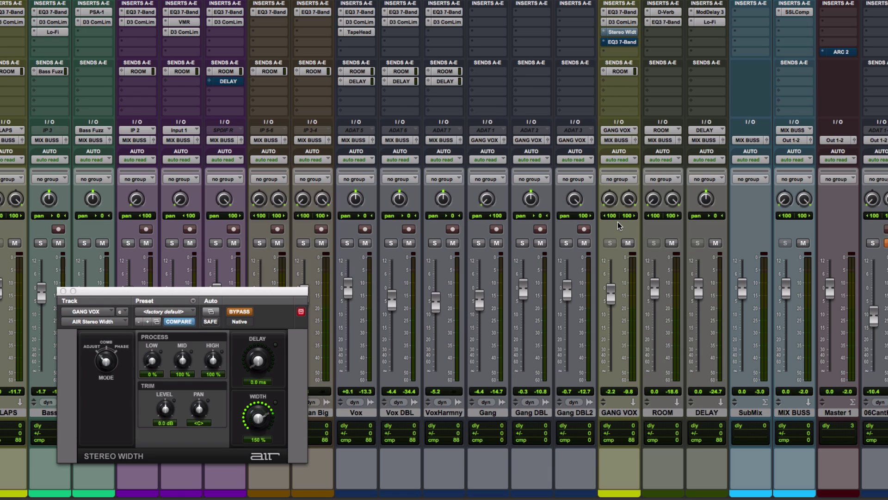
pyautogui.press('super+equal')
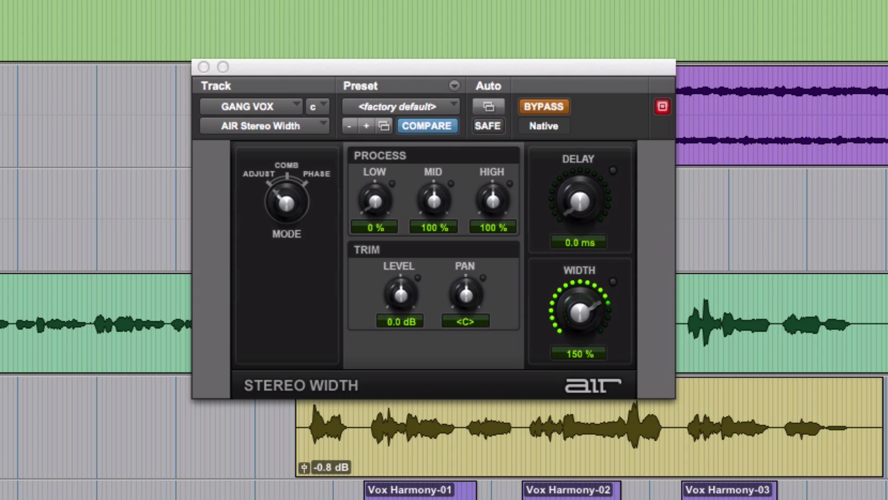
# Compare the gang vocals with Stereo Width bypassed and active at 150 % width, leaving the plug-in active.
pyautogui.click(553, 108)
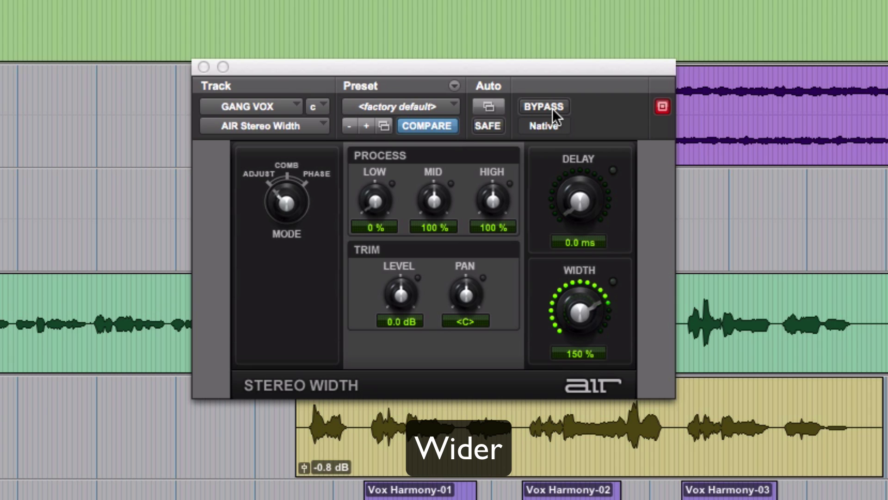
pyautogui.click(553, 108)
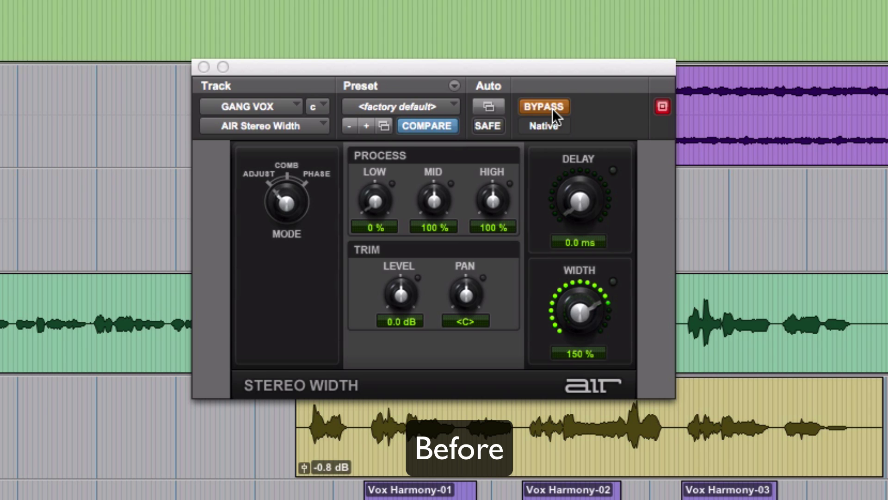
pyautogui.click(553, 108)
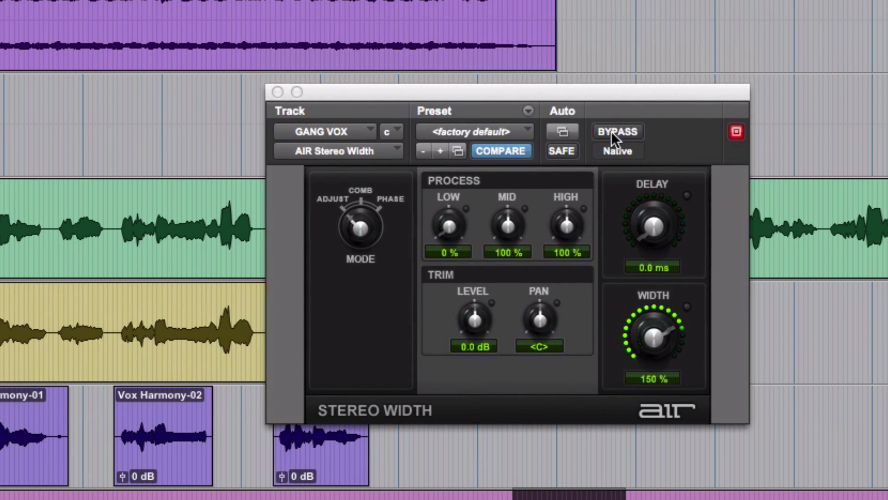
pyautogui.click(611, 132)
pyautogui.click(623, 131)
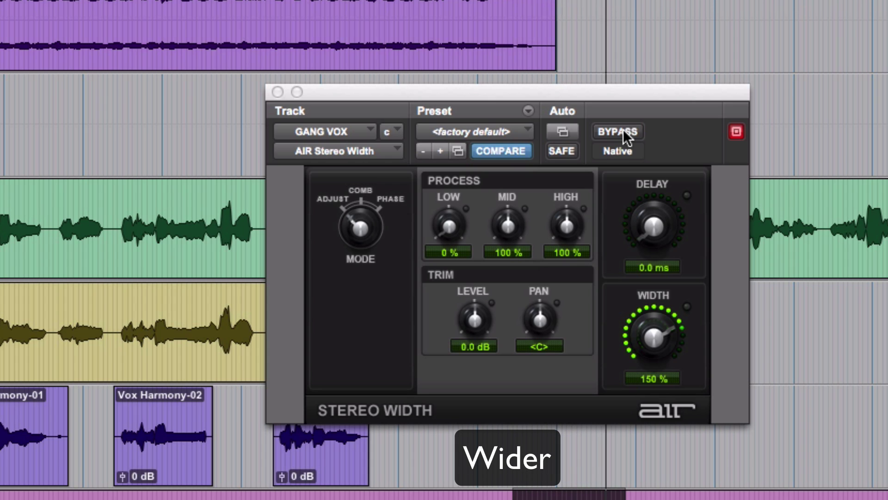
pyautogui.click(623, 130)
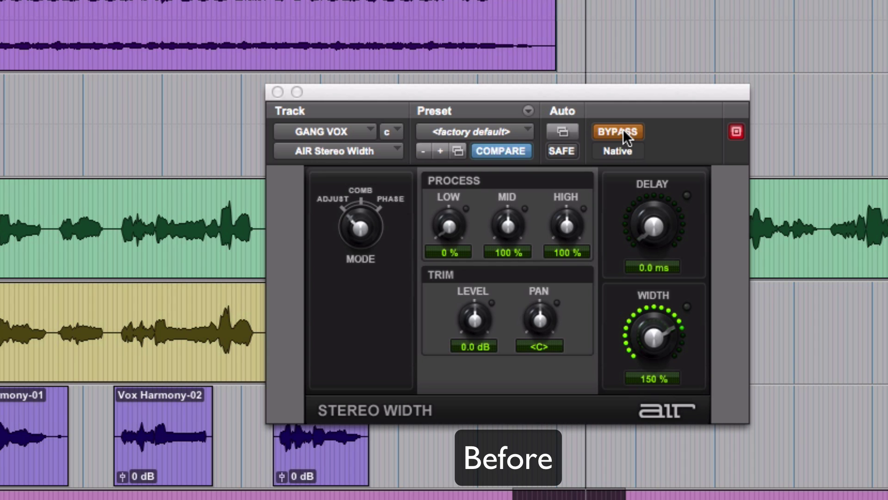
pyautogui.click(623, 130)
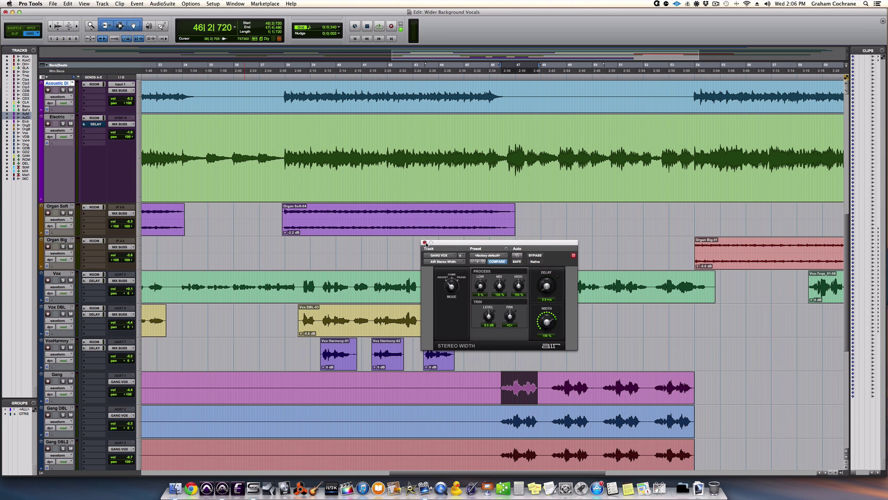
# Close and bypass Stereo Width on GANG VOX, and open the EQ3 7-Band in insert D over the Edit window.
pyautogui.click(425, 243)
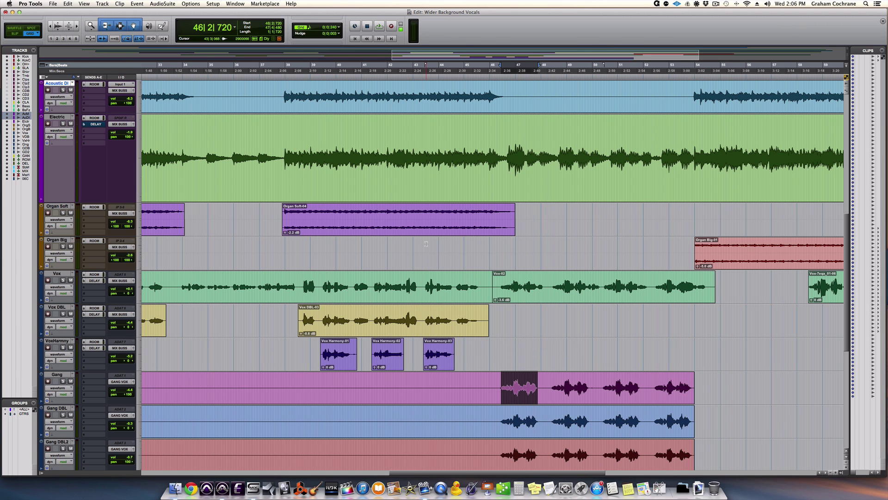
pyautogui.press('super+equal')
pyautogui.moveTo(618, 42); pyautogui.dragTo(619, 49)
pyautogui.click(620, 49)
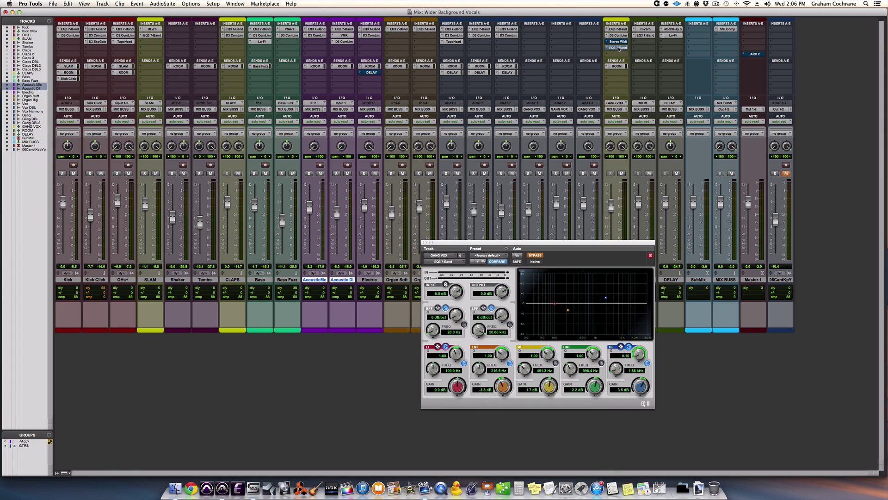
pyautogui.press('super+equal')
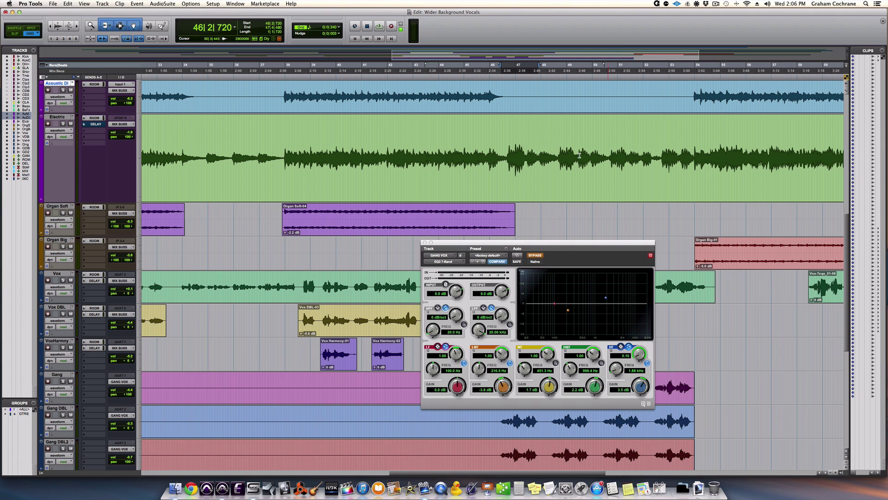
# Examine the EQ curve of the GANG VOX EQ3 7-Band with the plug-in active, and bypass it again.
pyautogui.click(536, 255)
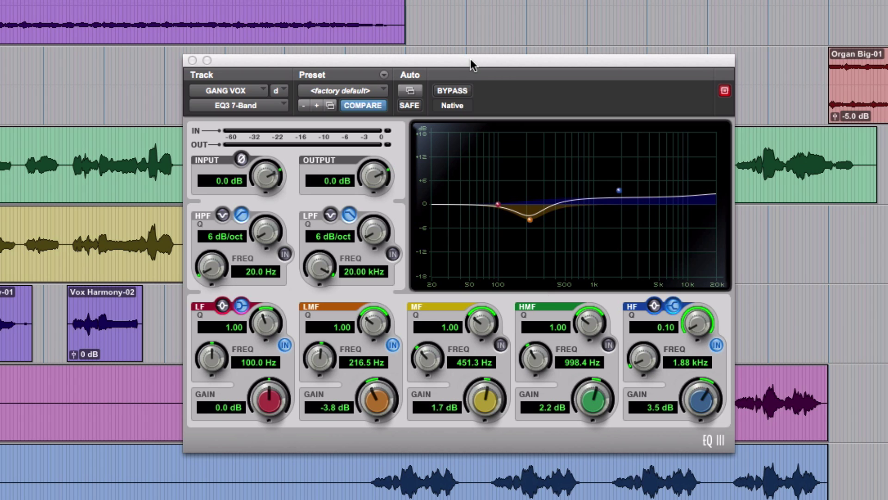
pyautogui.press('super+equal')
pyautogui.press('super+equal')
pyautogui.click(453, 91)
pyautogui.press('super+equal')
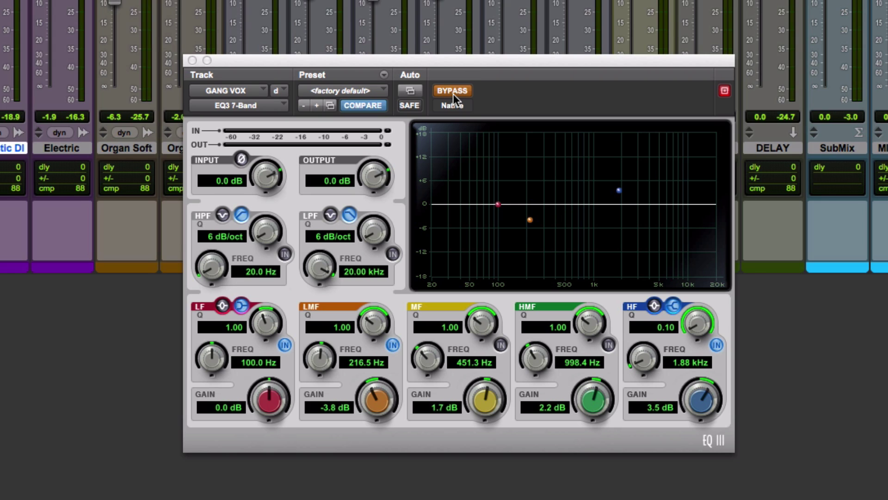
pyautogui.press('super+equal')
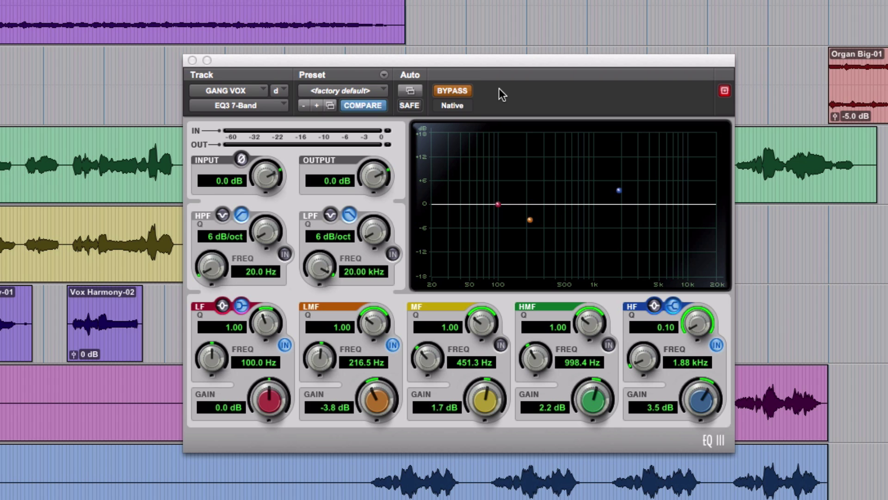
# Play the first Gang DBL phrase and compare it with the EQ3 7-Band bypassed and active, leaving the EQ active.
pyautogui.moveTo(376, 481); pyautogui.dragTo(458, 478)
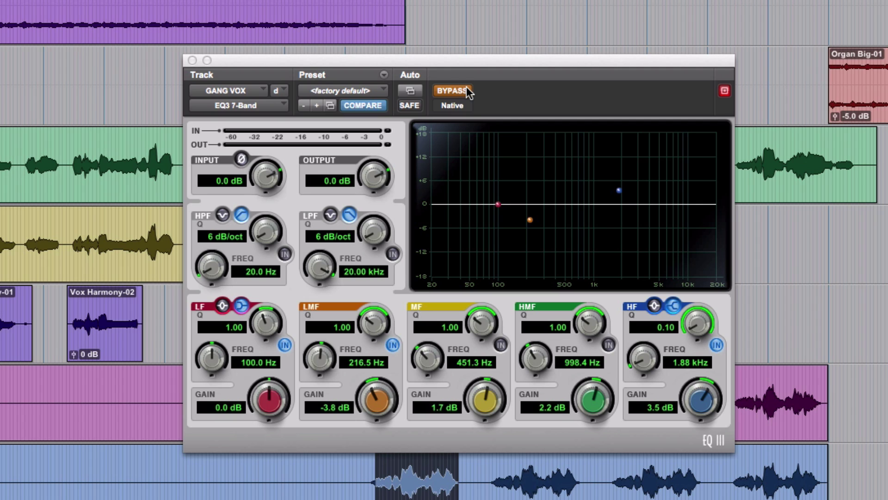
pyautogui.press('space')
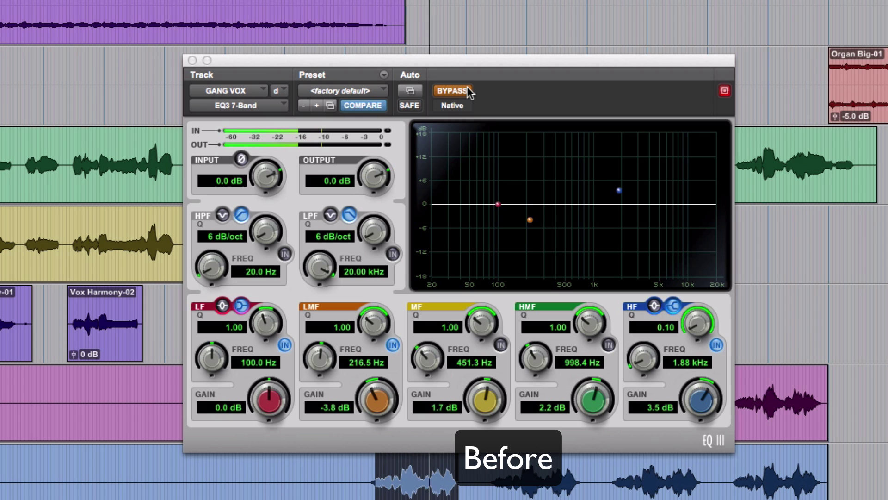
pyautogui.click(452, 91)
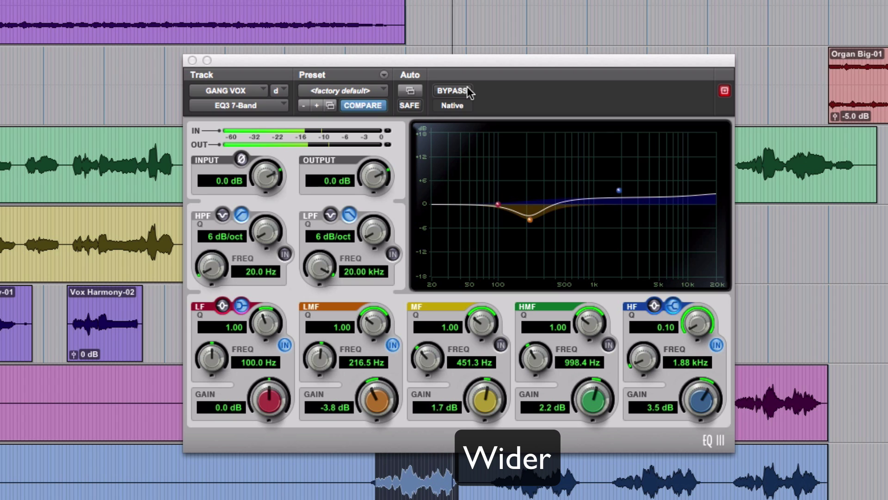
pyautogui.click(468, 90)
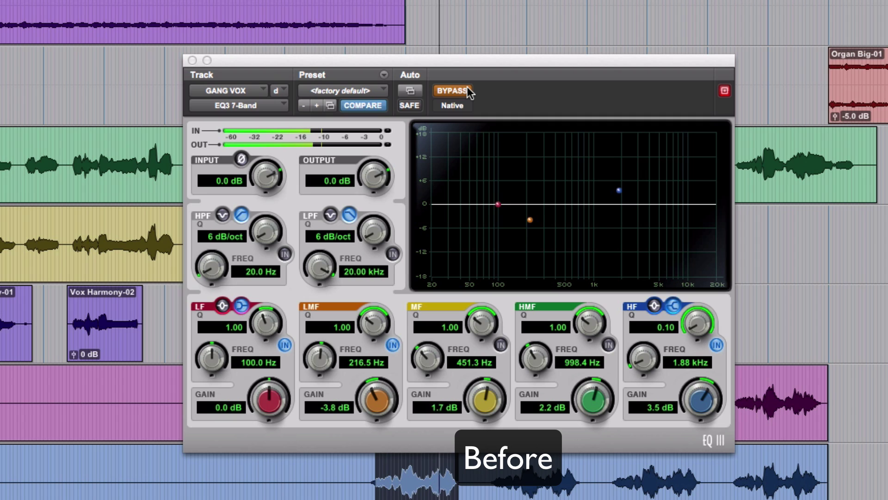
pyautogui.click(468, 90)
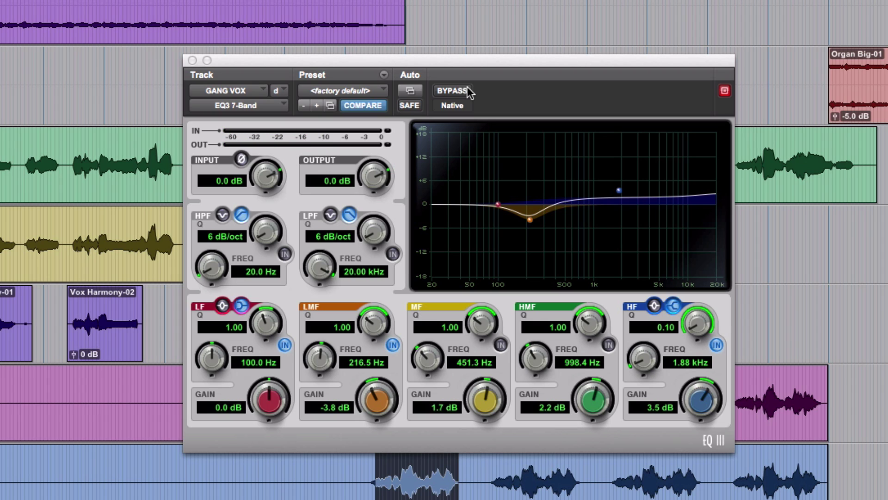
# Bypass the EQ3 7-Band in insert D of GANG VOX and reactivate the Stereo Width insert.
pyautogui.press('super+equal')
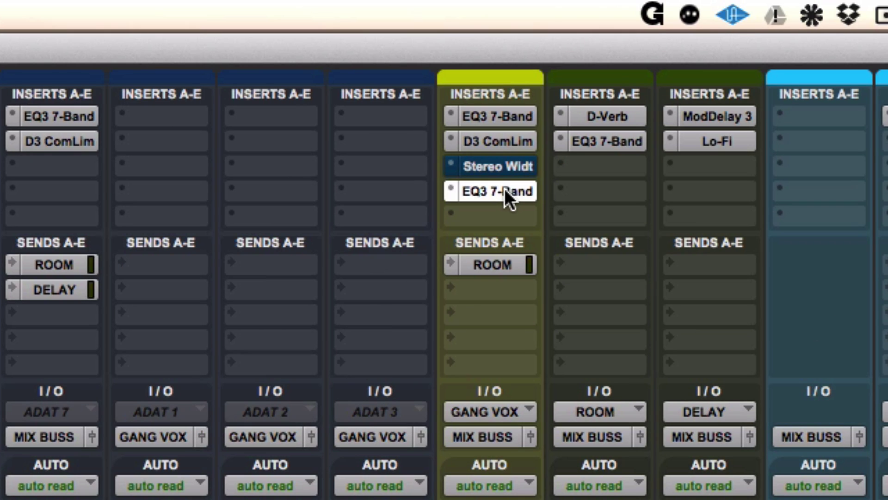
pyautogui.keyDown('super'); pyautogui.click(505, 187); pyautogui.keyUp('super')
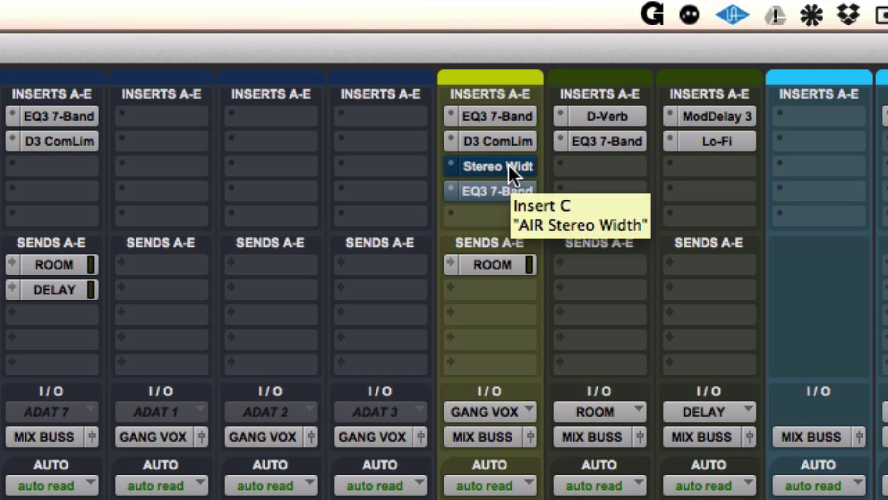
pyautogui.click(509, 165)
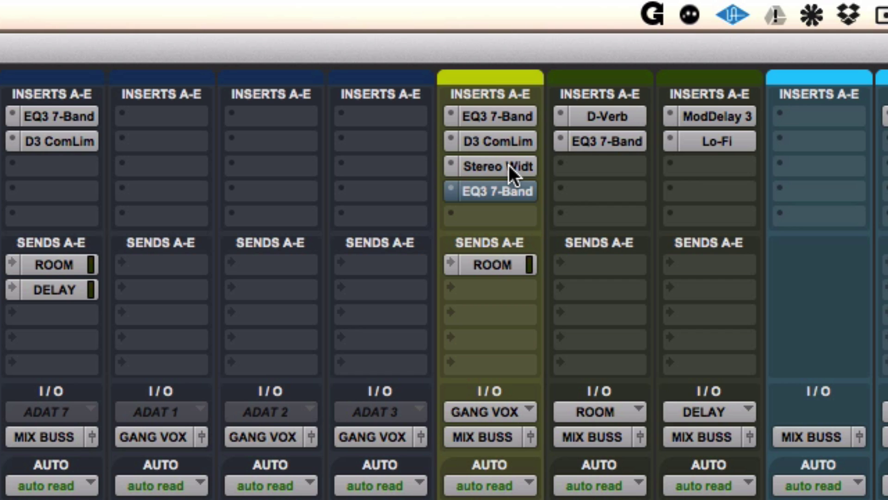